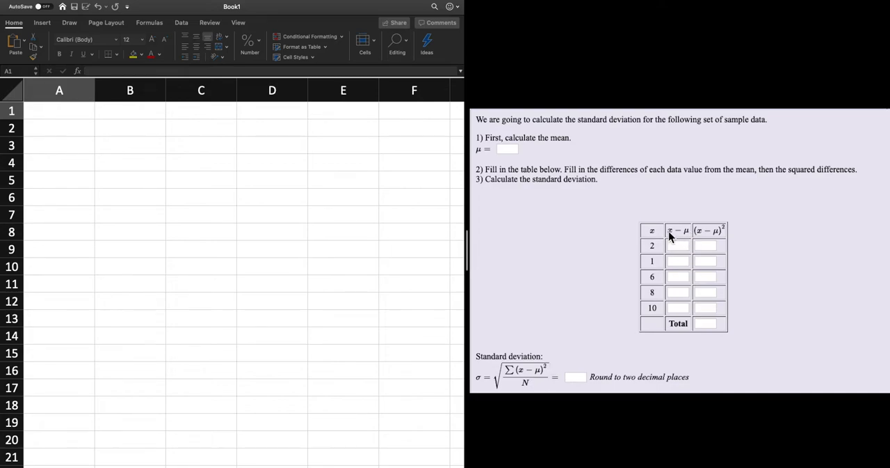
Enter the column headers x, x-mew and (x-mew)^2 in cells A1, B1 and C1.
{"action": "left_click", "coordinate": [50, 115]}
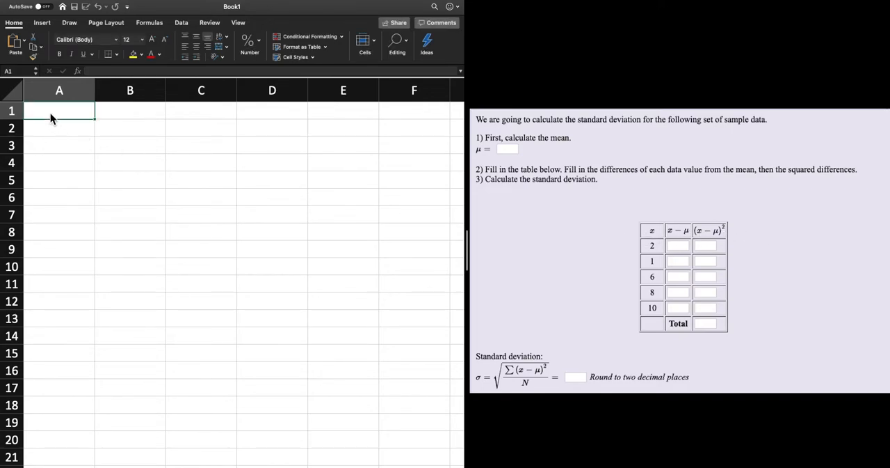
{"action": "type", "text": "x"}
{"action": "left_click", "coordinate": [112, 120]}
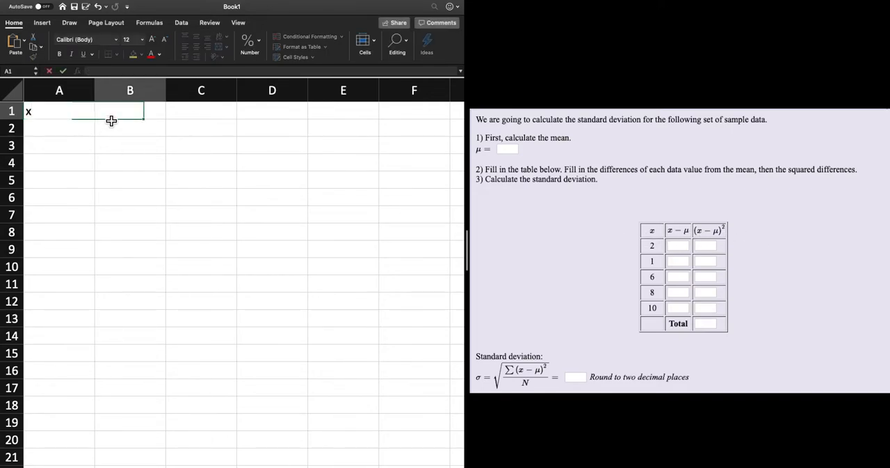
{"action": "type", "text": "x-mew"}
{"action": "left_click", "coordinate": [197, 115]}
{"action": "type", "text": "(x-mew"}
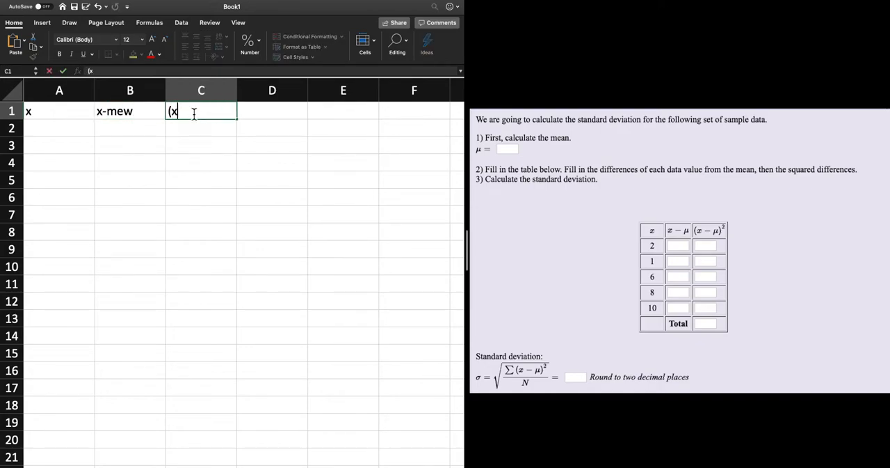
{"action": "type", "text": ")^2"}
Enter the data values 2, 1, 6, 8 and 10 under the x header in cells A2 through A6.
{"action": "left_click", "coordinate": [55, 137]}
{"action": "type", "text": "2"}
{"action": "key", "text": "Return"}
{"action": "type", "text": "1"}
{"action": "key", "text": "Return"}
{"action": "type", "text": "6"}
{"action": "key", "text": "Return"}
{"action": "type", "text": "8"}
{"action": "key", "text": "Return"}
{"action": "type", "text": "10"}
{"action": "key", "text": "Return"}
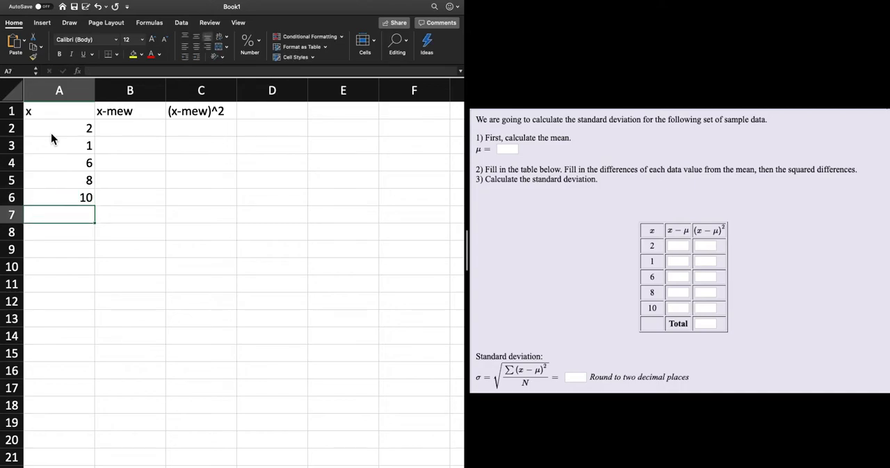
Label cell A9 Mean and calculate the average of A2:A6 in cell A10 with the AVERAGE function.
{"action": "left_click", "coordinate": [84, 245]}
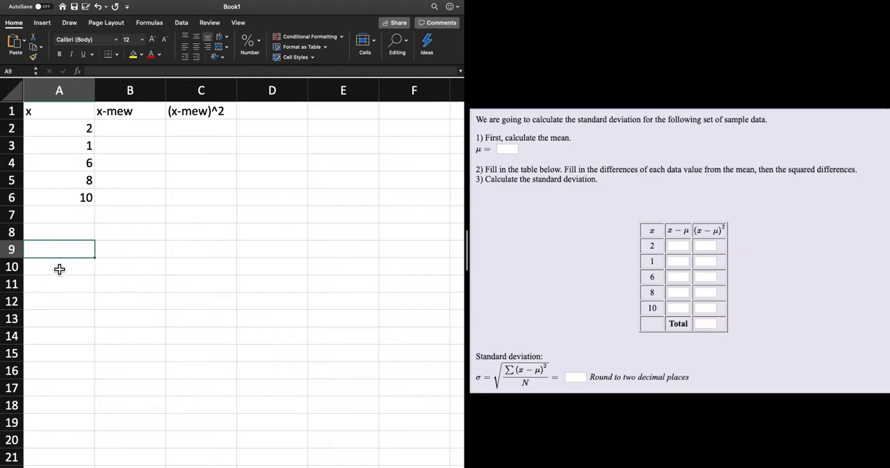
{"action": "type", "text": "Mean"}
{"action": "key", "text": "Return"}
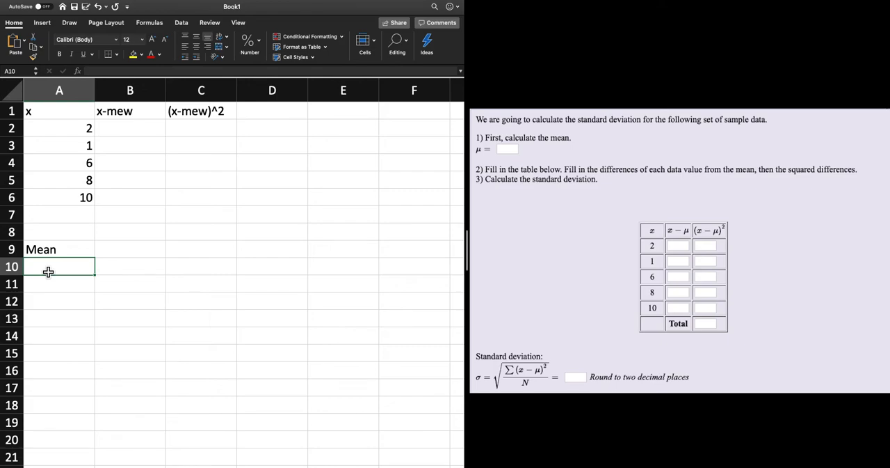
{"action": "type", "text": "="}
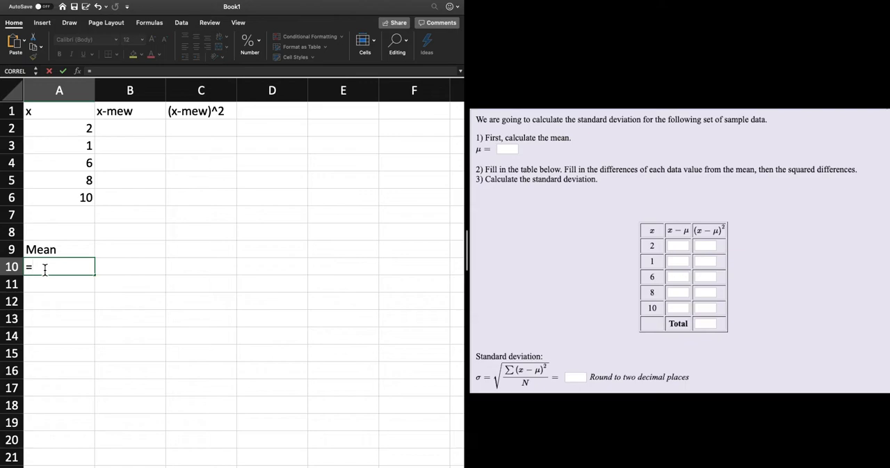
{"action": "type", "text": "av"}
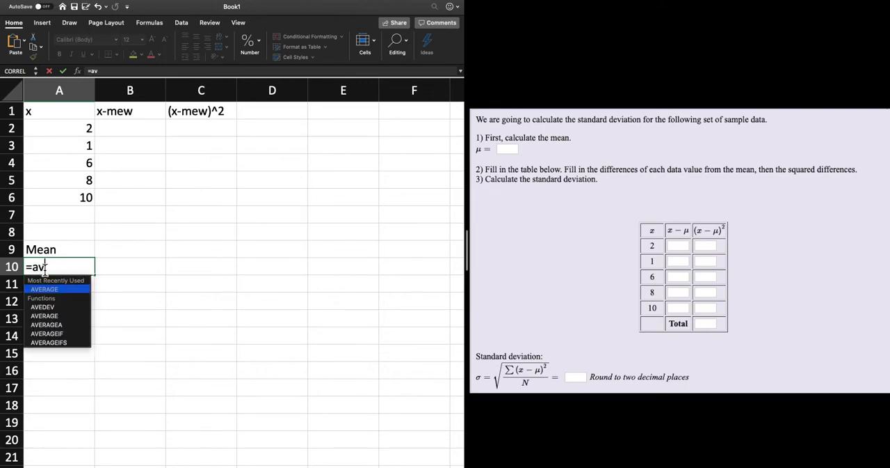
{"action": "double_click", "coordinate": [55, 318]}
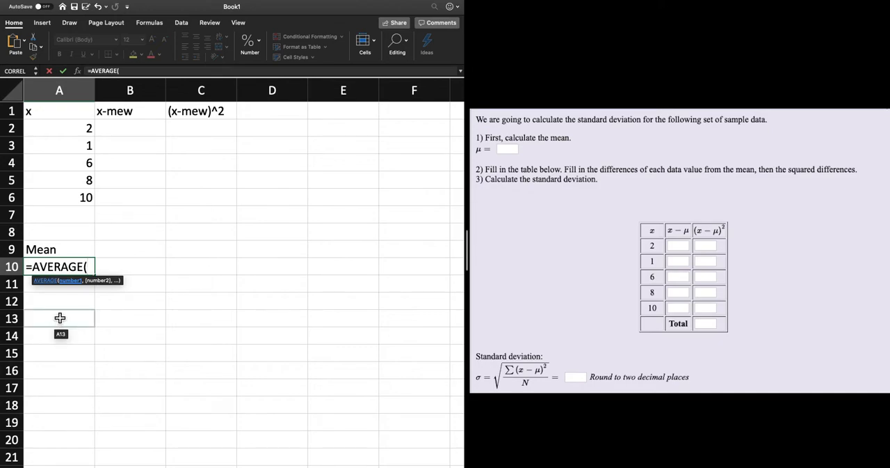
{"action": "left_click_drag", "start_coordinate": [70, 134], "coordinate": [70, 198]}
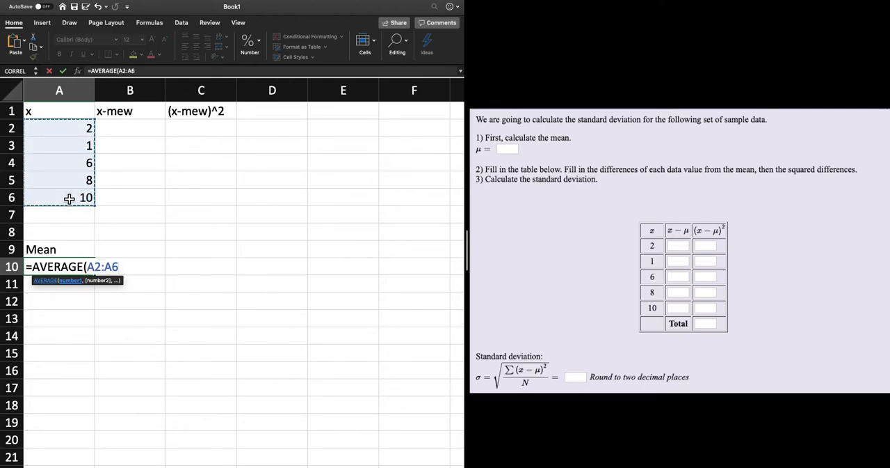
{"action": "key", "text": "Return"}
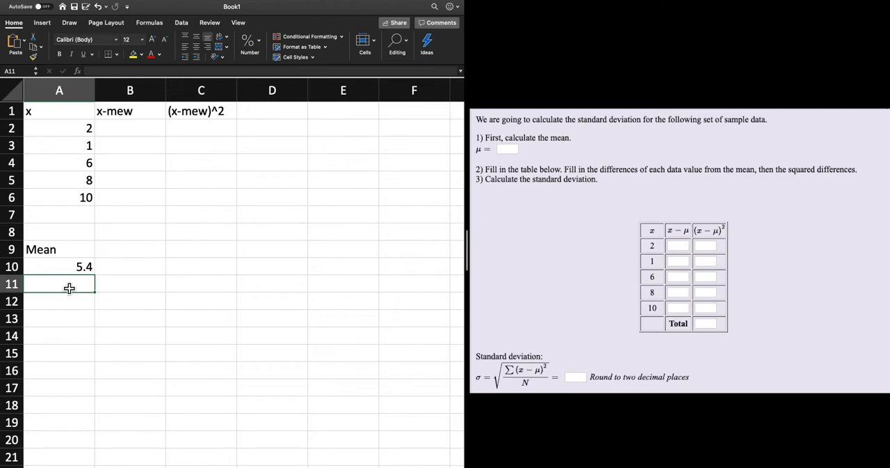
Label cell A11 Standard Deviation and calculate the population standard deviation of A2:A6 in cell A12 with STDEV.P.
{"action": "type", "text": "Stand"}
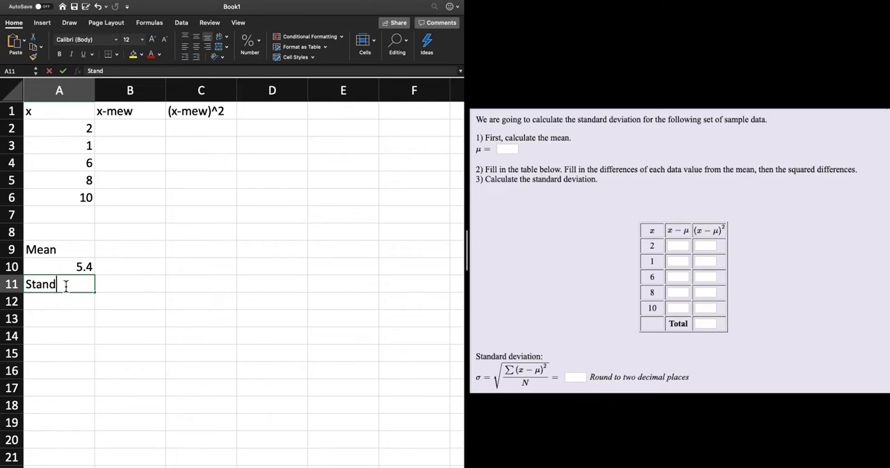
{"action": "type", "text": "ard Devia"}
{"action": "type", "text": "tion"}
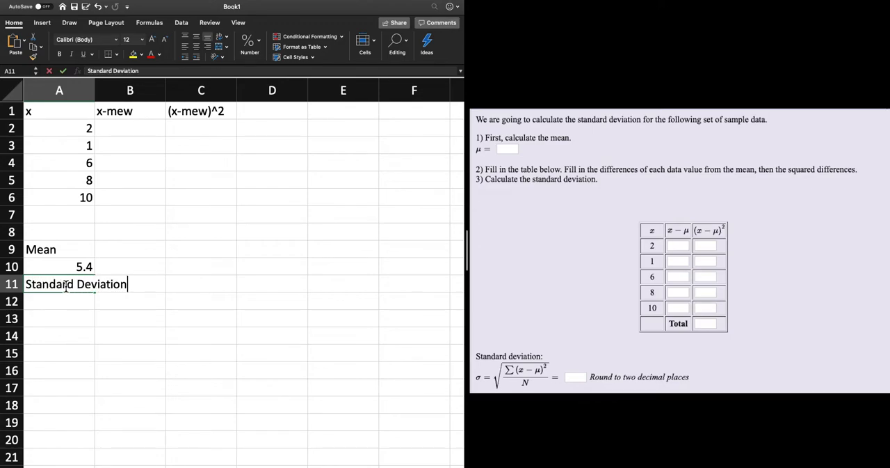
{"action": "key", "text": "Return"}
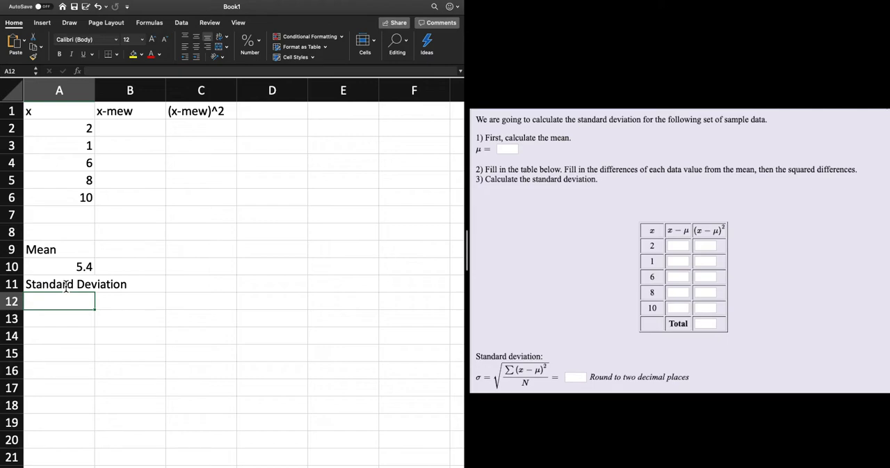
{"action": "type", "text": "="}
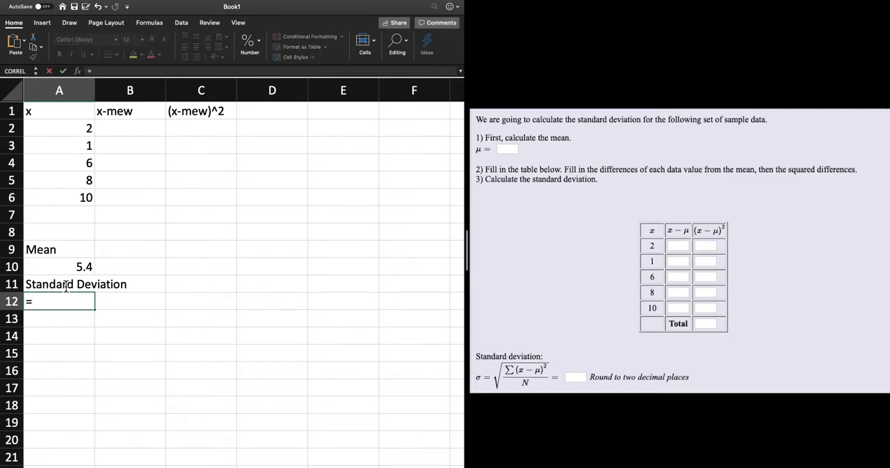
{"action": "type", "text": "s"}
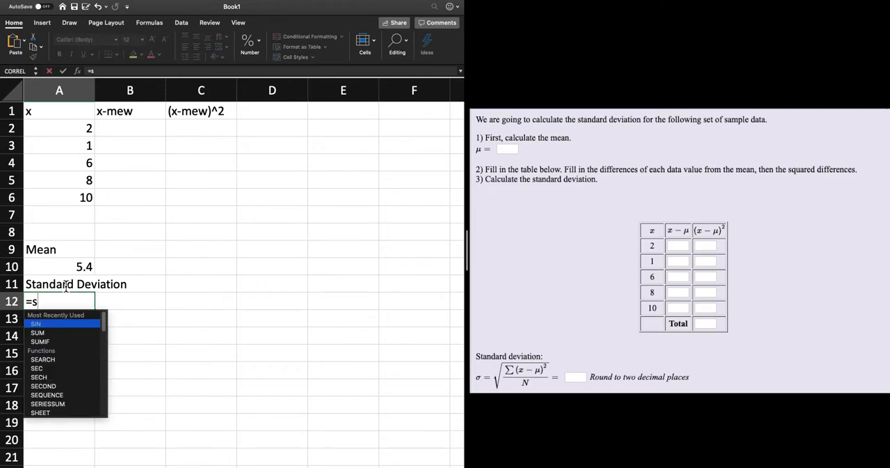
{"action": "type", "text": "t"}
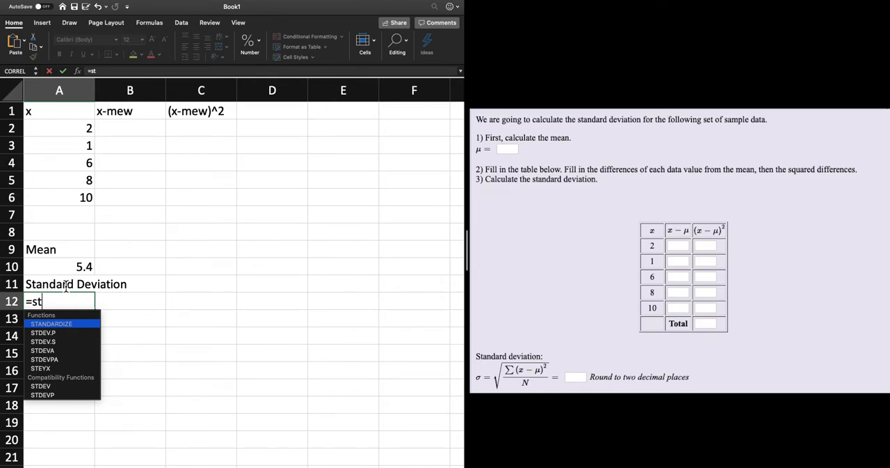
{"action": "left_click", "coordinate": [57, 334]}
{"action": "double_click", "coordinate": [57, 333]}
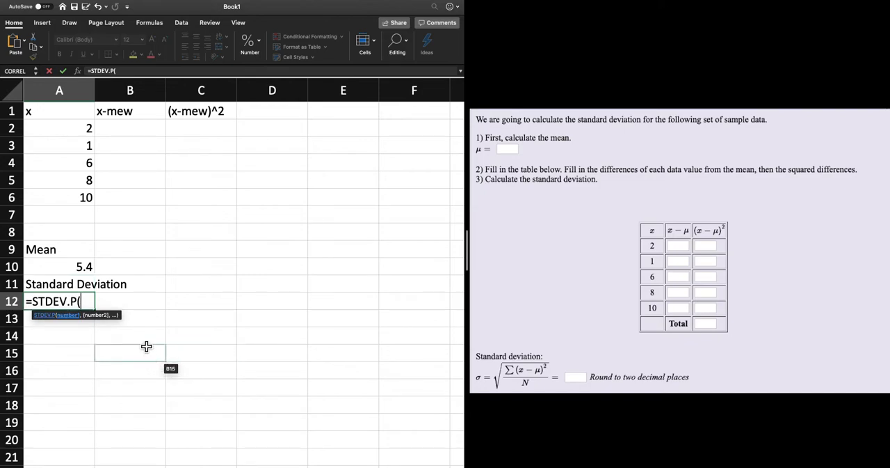
{"action": "left_click_drag", "start_coordinate": [83, 133], "coordinate": [79, 198]}
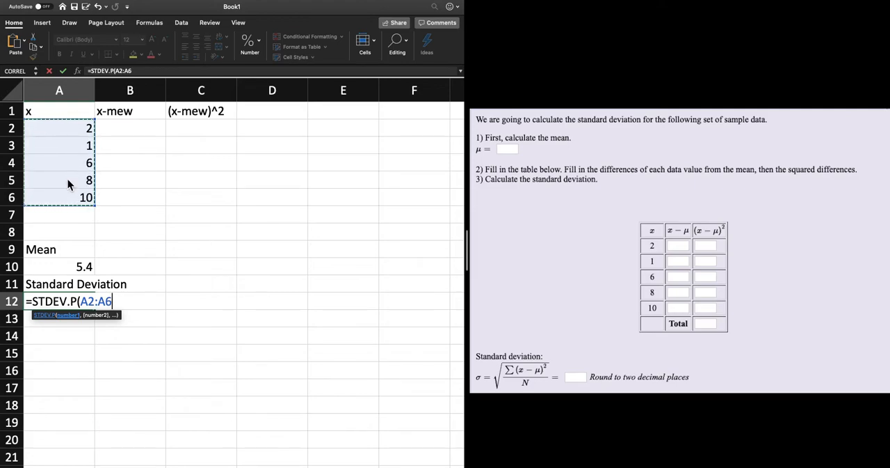
{"action": "key", "text": "Return"}
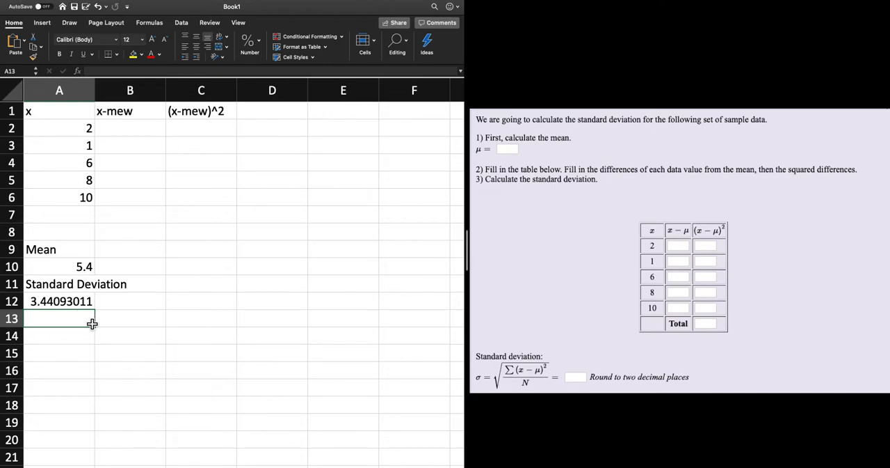
Round the standard deviation in A12 to 2 decimal places in cell A13 with the ROUND function.
{"action": "type", "text": "="}
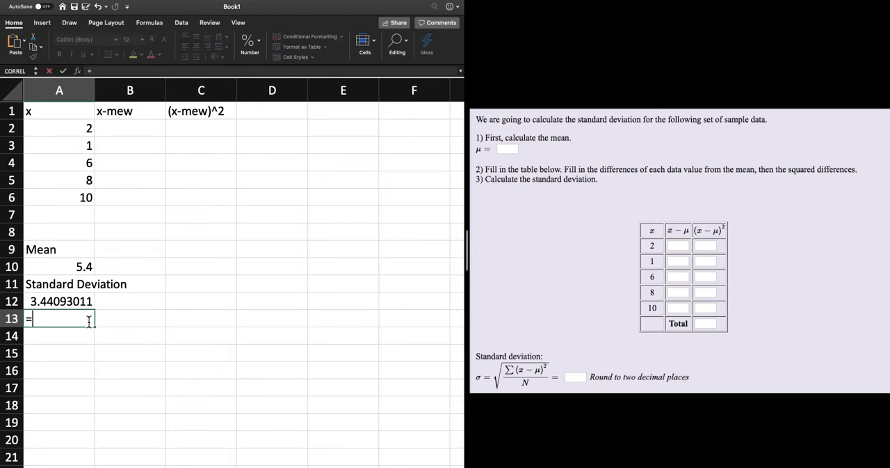
{"action": "type", "text": "rou"}
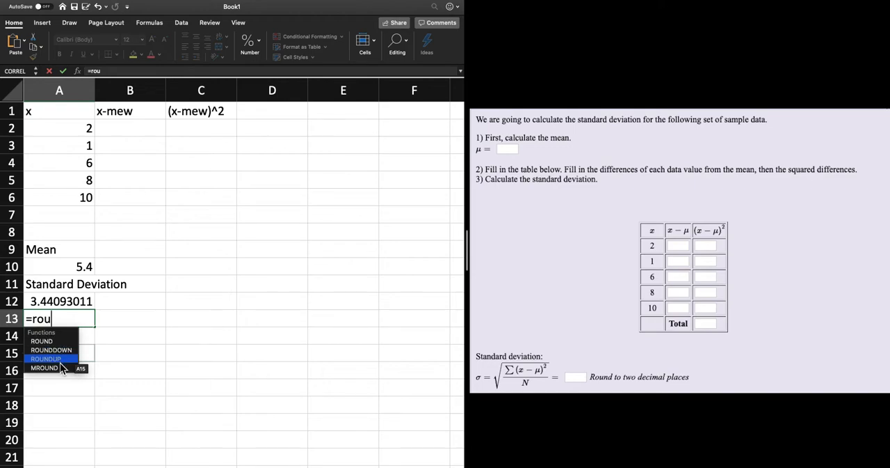
{"action": "double_click", "coordinate": [52, 342]}
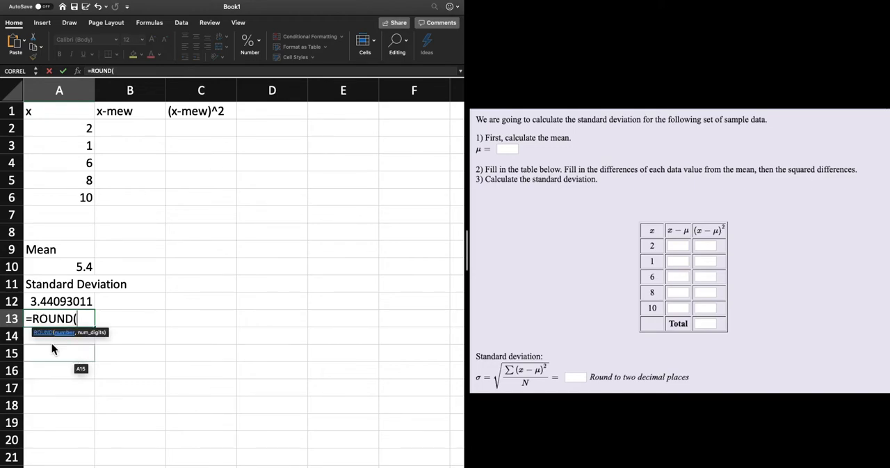
{"action": "left_click", "coordinate": [71, 304]}
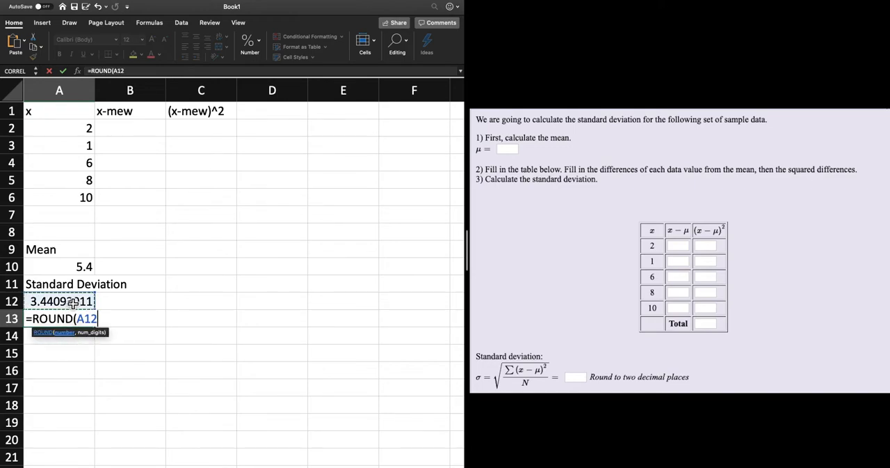
{"action": "type", "text": ","}
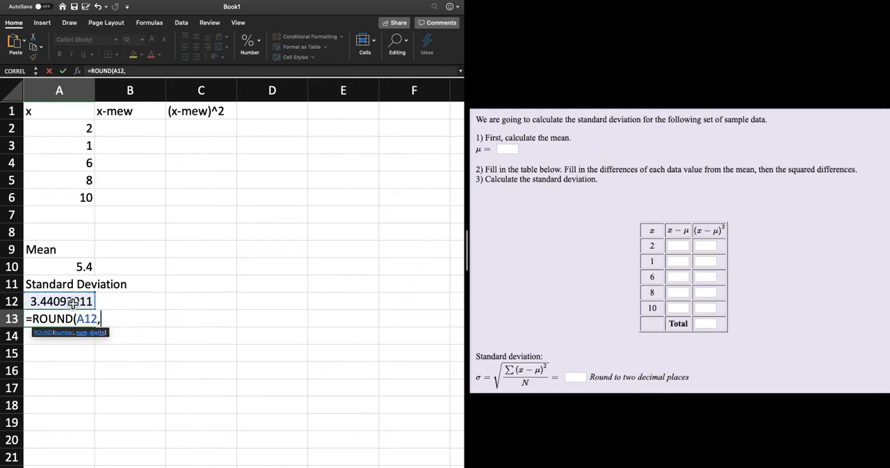
{"action": "type", "text": "2"}
{"action": "key", "text": "Return"}
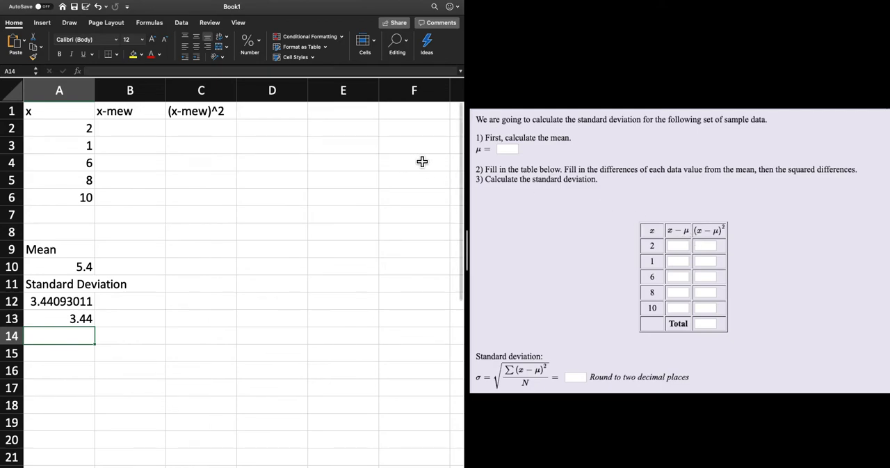
Enter the formula =A2-$A$10 in cell B2 to subtract the mean from the first x value.
{"action": "left_click", "coordinate": [128, 131]}
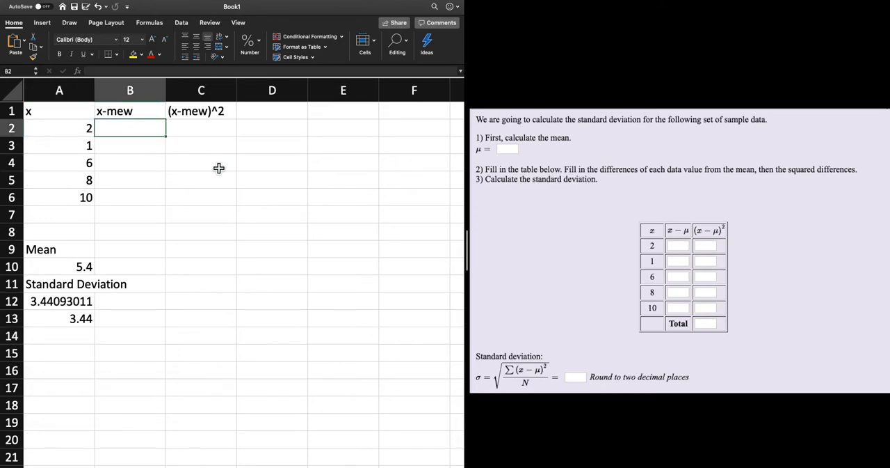
{"action": "type", "text": "="}
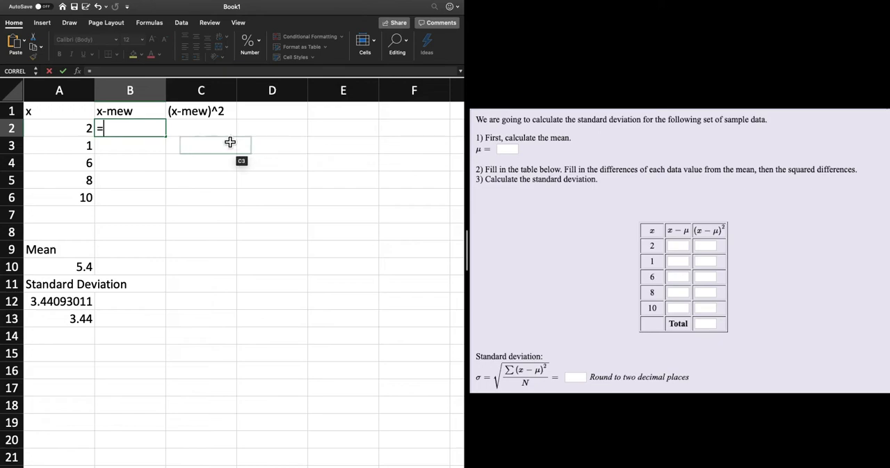
{"action": "left_click", "coordinate": [63, 130]}
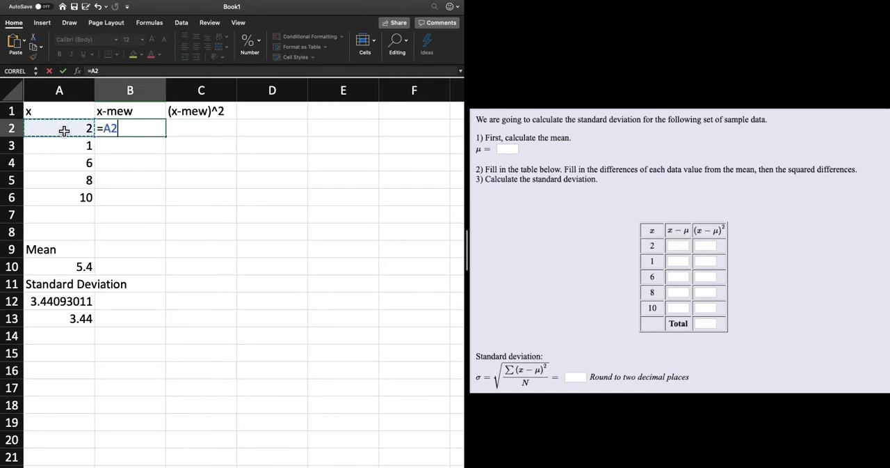
{"action": "type", "text": "-"}
{"action": "left_click", "coordinate": [83, 268]}
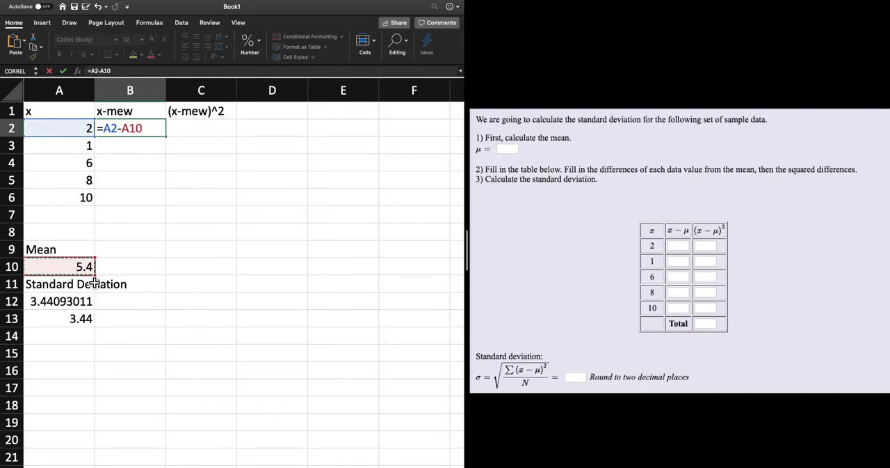
{"action": "left_click", "coordinate": [122, 128]}
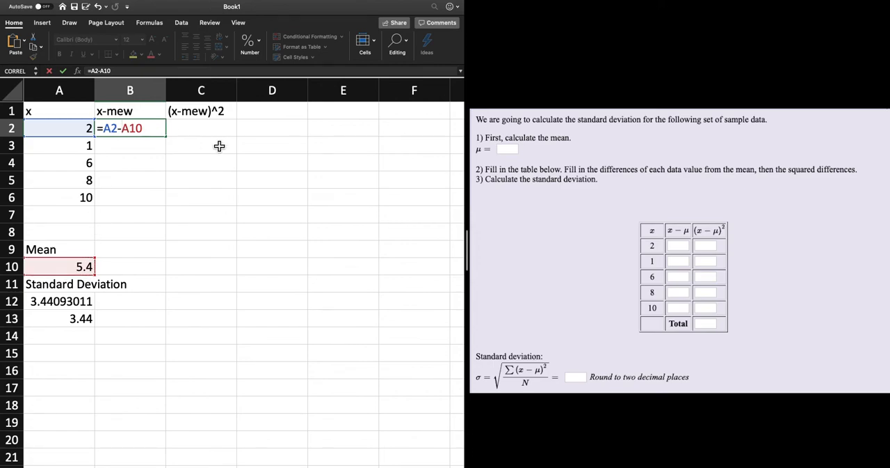
{"action": "type", "text": "$"}
{"action": "key", "text": "Right"}
{"action": "type", "text": "$"}
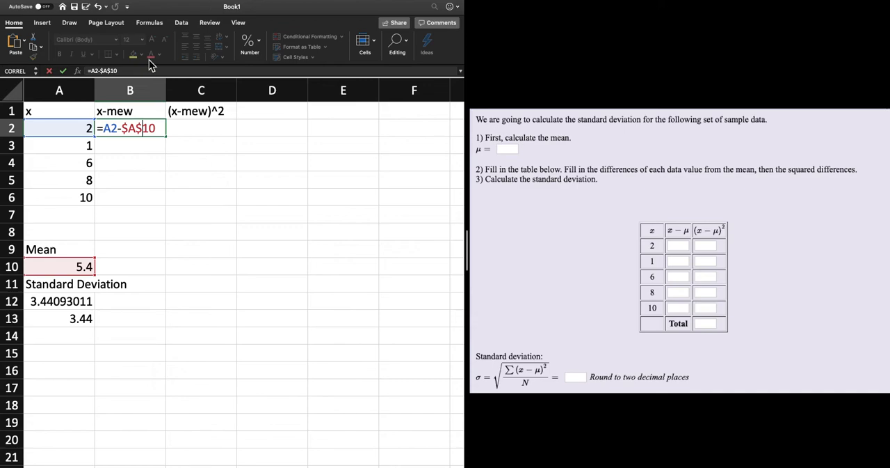
{"action": "key", "text": "Return"}
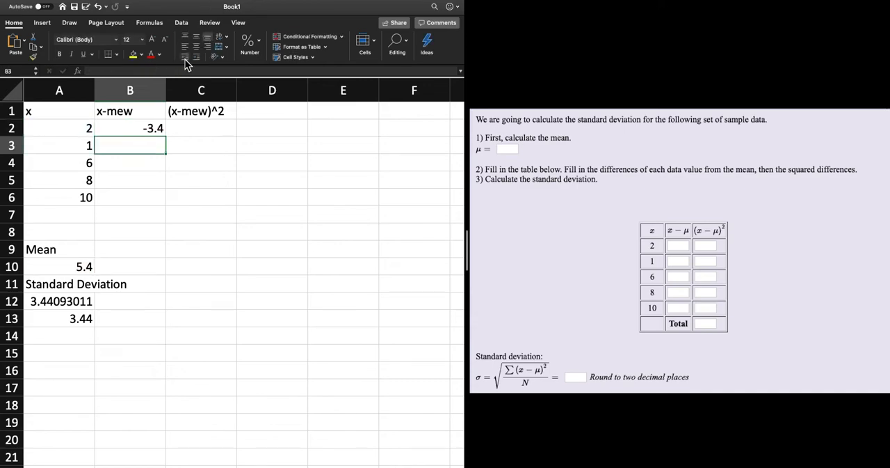
Fill the x-mew formula from cell B2 down through B6.
{"action": "left_click", "coordinate": [139, 132]}
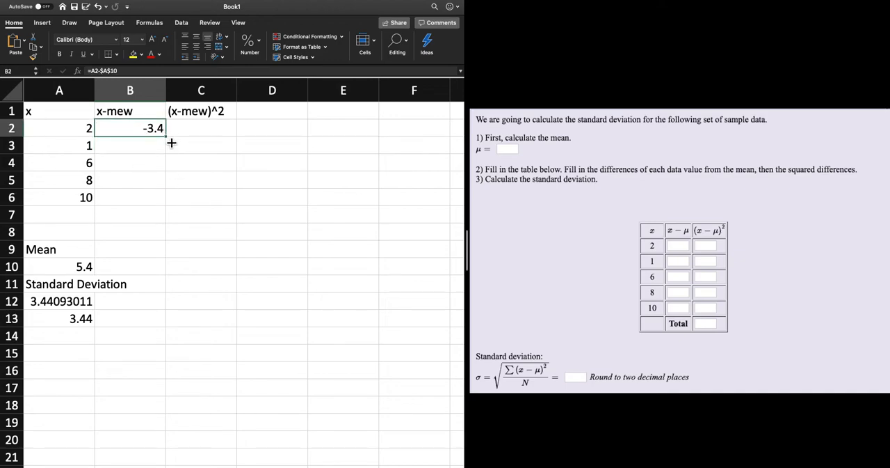
{"action": "left_click_drag", "start_coordinate": [171, 141], "coordinate": [170, 204]}
{"action": "left_click", "coordinate": [226, 183]}
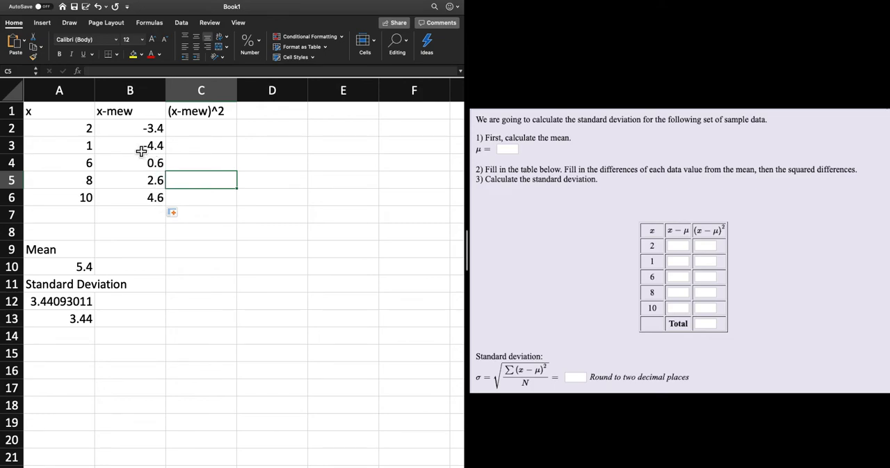
Inspect the filled x-mew formulas in cells B3 through B6.
{"action": "left_click", "coordinate": [139, 149]}
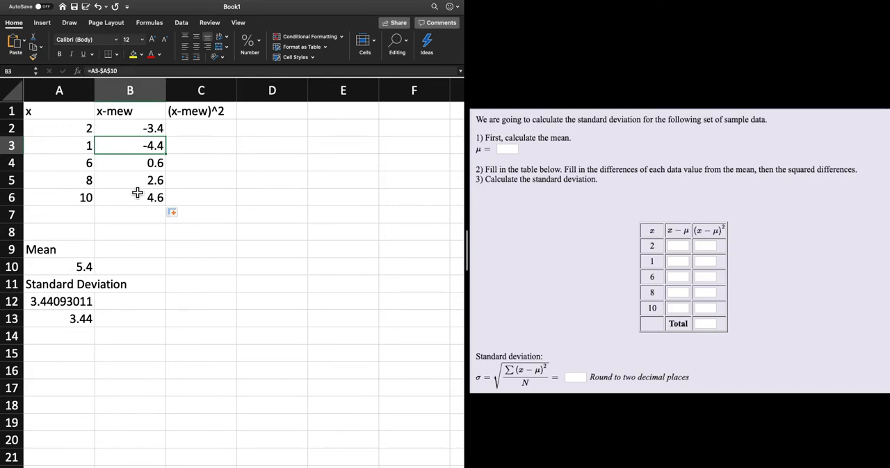
{"action": "left_click", "coordinate": [137, 165]}
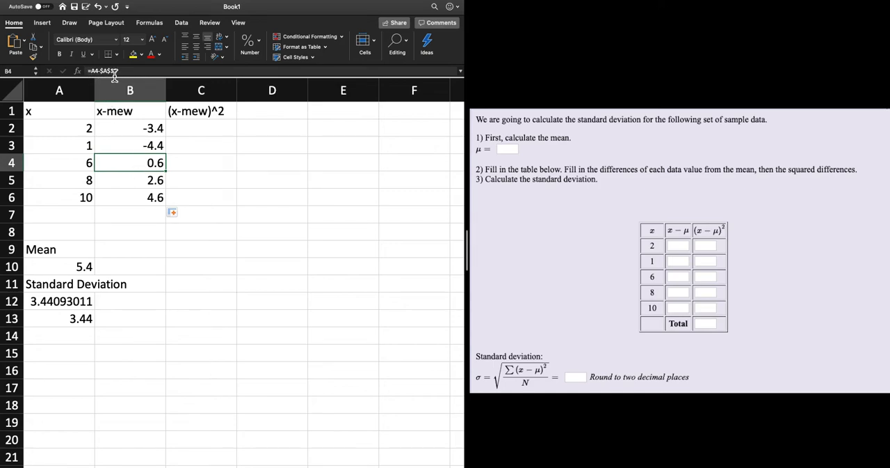
{"action": "left_click", "coordinate": [128, 182]}
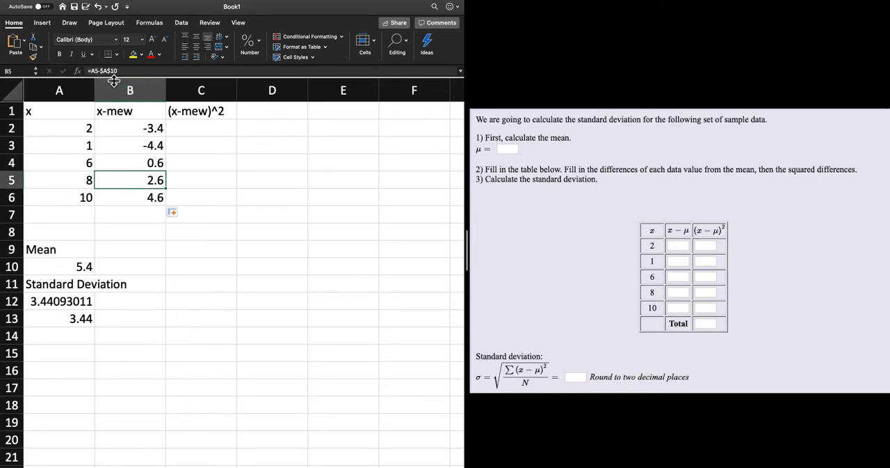
{"action": "left_click", "coordinate": [147, 200]}
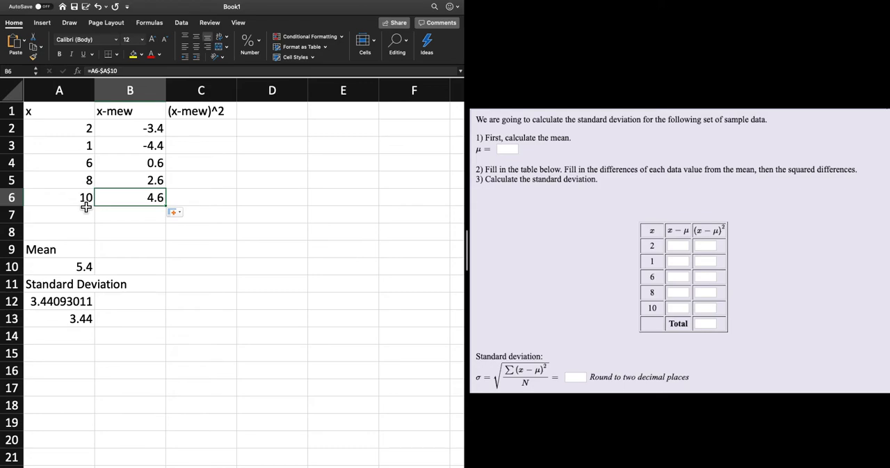
Test the linked formulas by changing the x value in cell A2 to 3, and restore it to 2.
{"action": "left_click", "coordinate": [69, 134]}
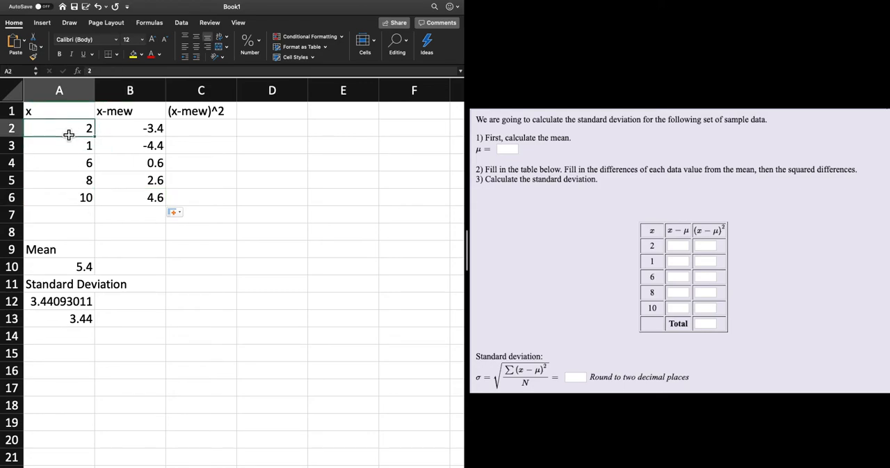
{"action": "type", "text": "3"}
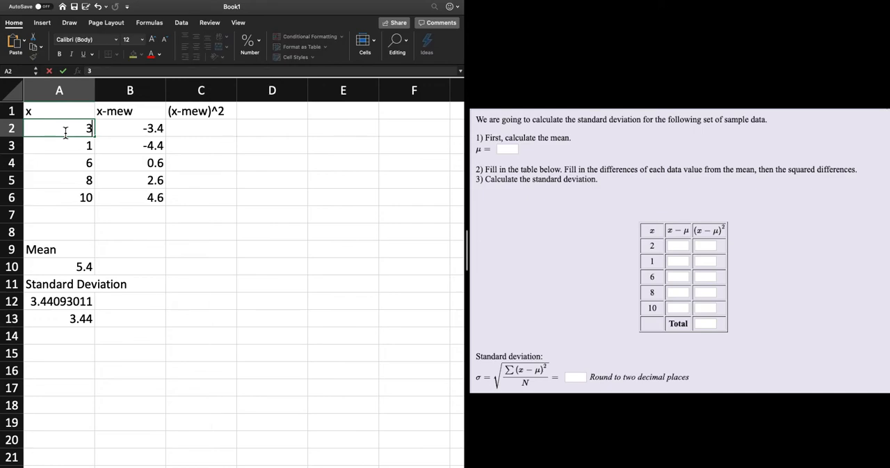
{"action": "key", "text": "Return"}
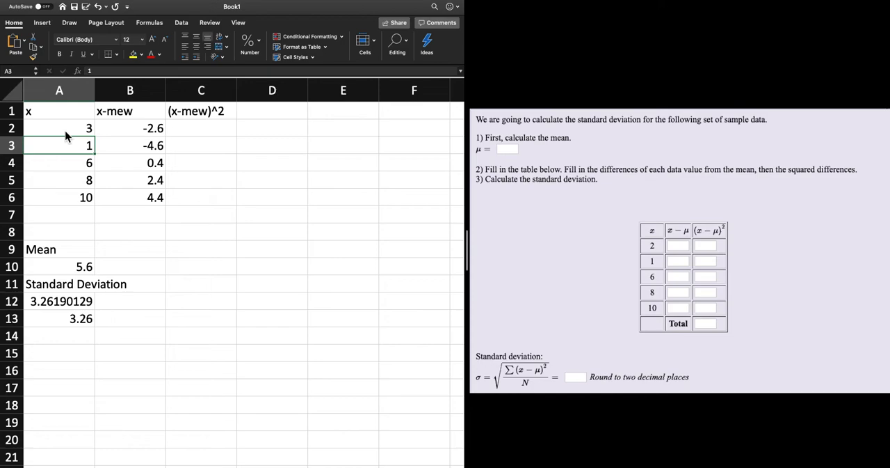
{"action": "left_click", "coordinate": [66, 135]}
{"action": "type", "text": "2"}
{"action": "key", "text": "Return"}
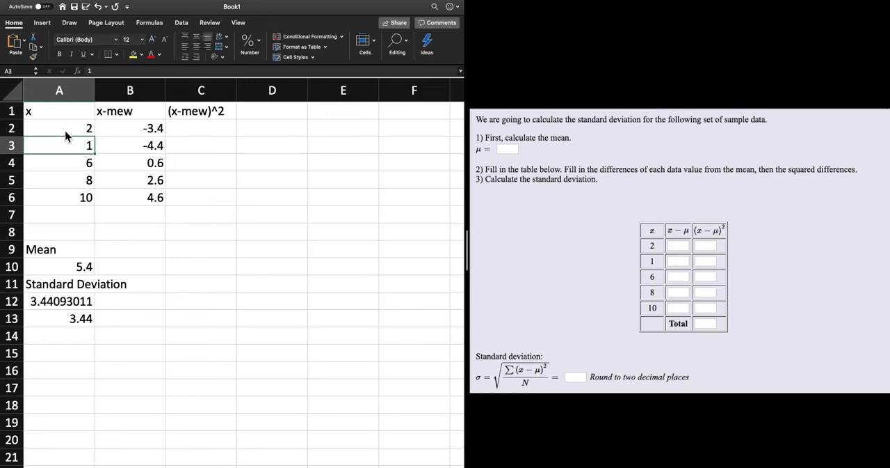
Enter the formula =B2^2 in cell C2 and fill it down through C6.
{"action": "left_click", "coordinate": [206, 131]}
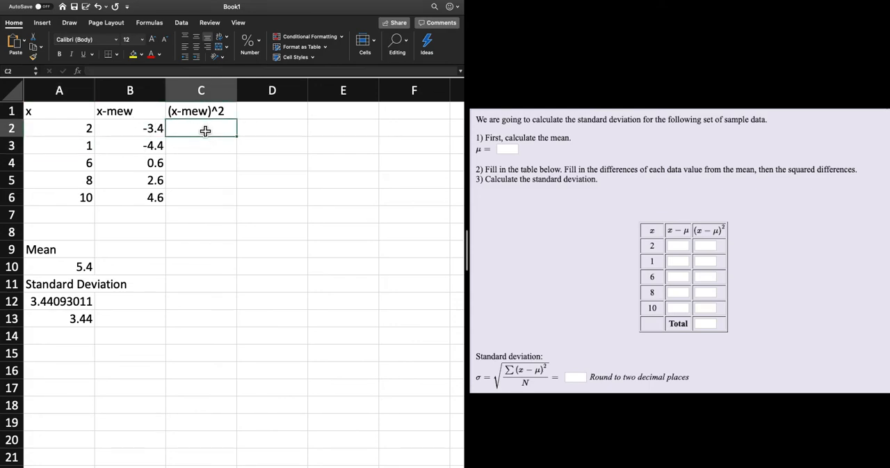
{"action": "type", "text": "="}
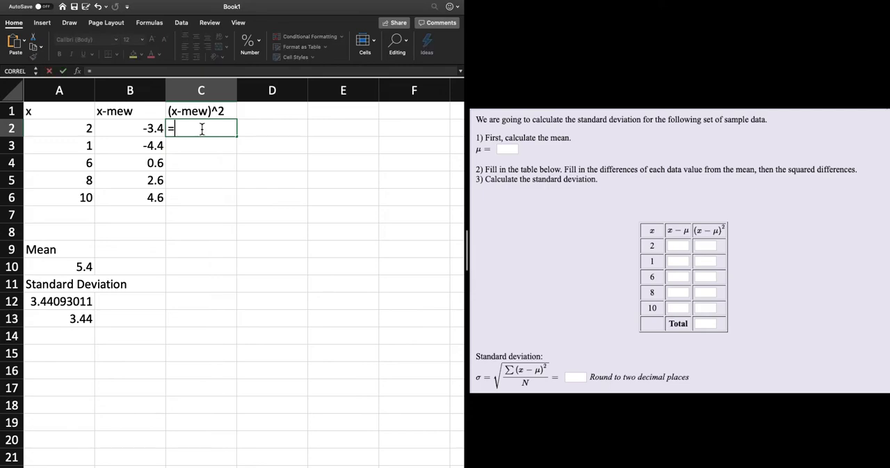
{"action": "left_click", "coordinate": [145, 132]}
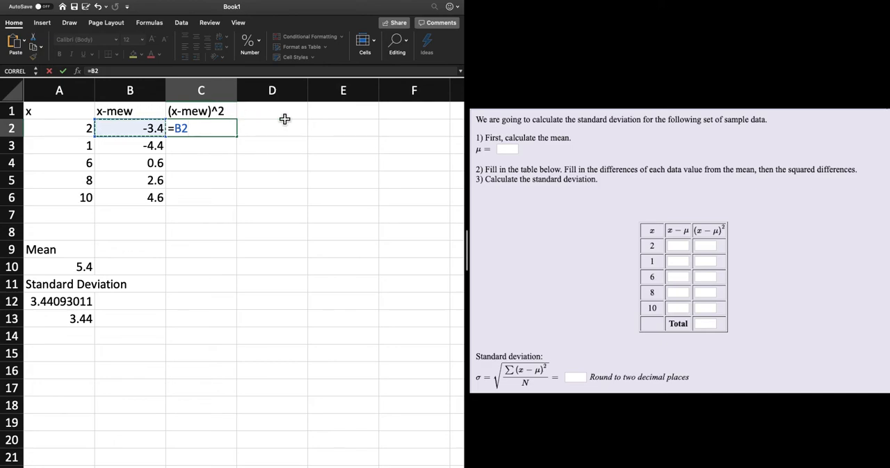
{"action": "type", "text": "^2"}
{"action": "key", "text": "Return"}
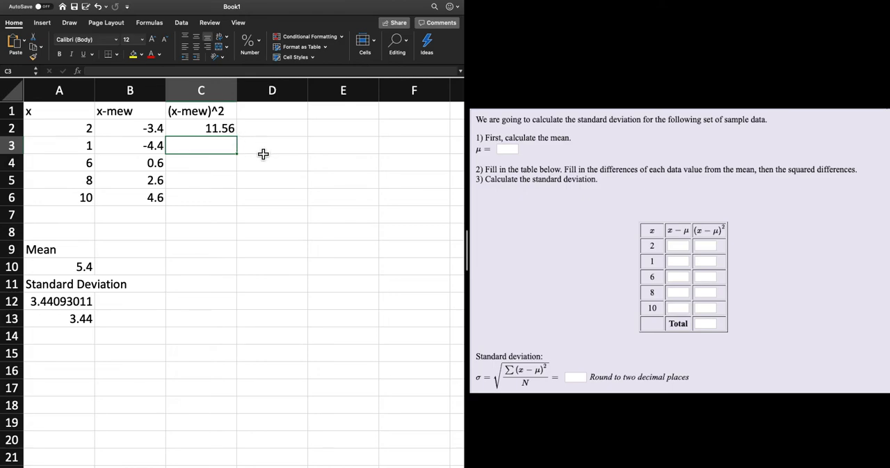
{"action": "left_click", "coordinate": [227, 130]}
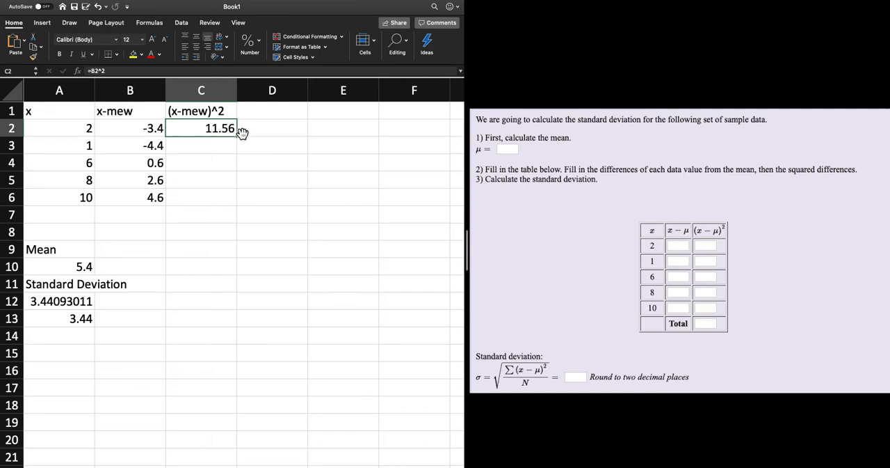
{"action": "left_click_drag", "start_coordinate": [242, 141], "coordinate": [240, 206]}
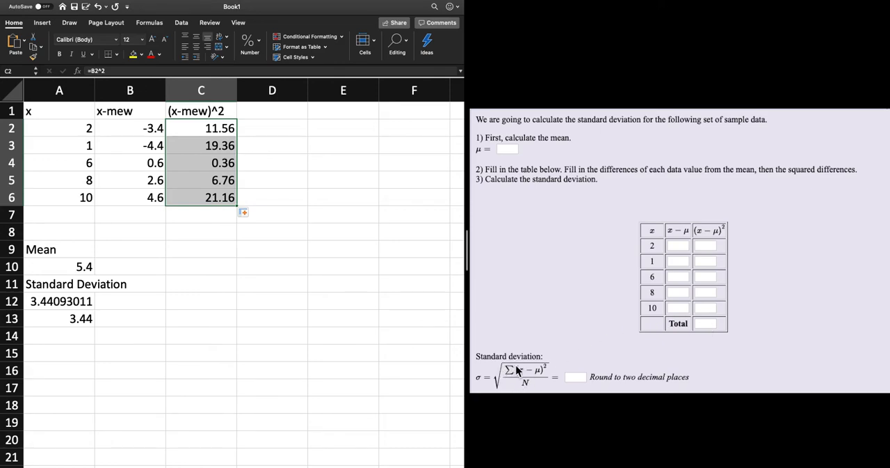
Label cell D7 Total and add up the squared differences C2:C6 in cell C7 with the SUM function.
{"action": "left_click", "coordinate": [274, 223]}
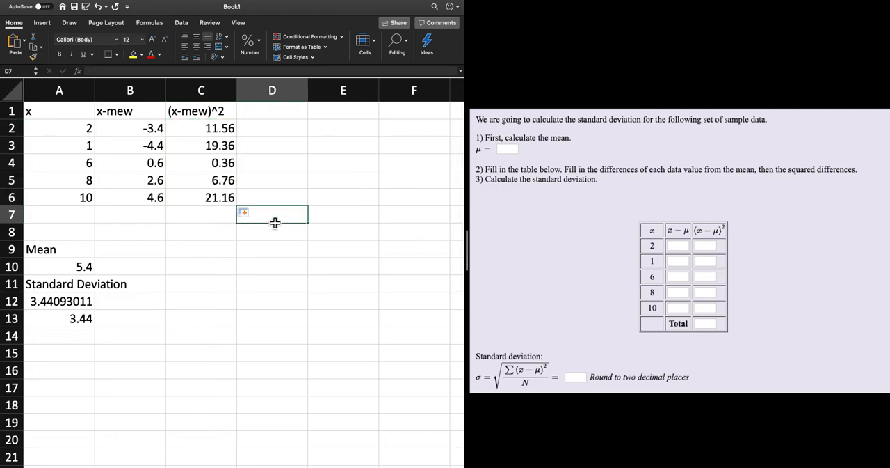
{"action": "type", "text": "Total"}
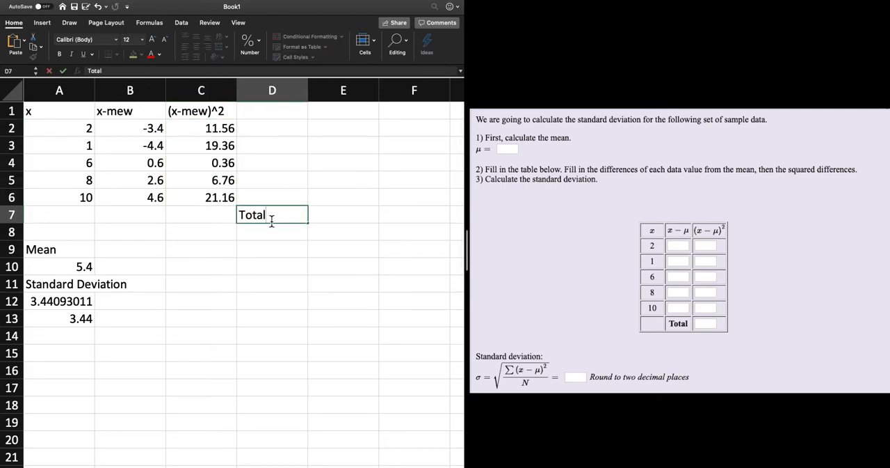
{"action": "left_click", "coordinate": [197, 216]}
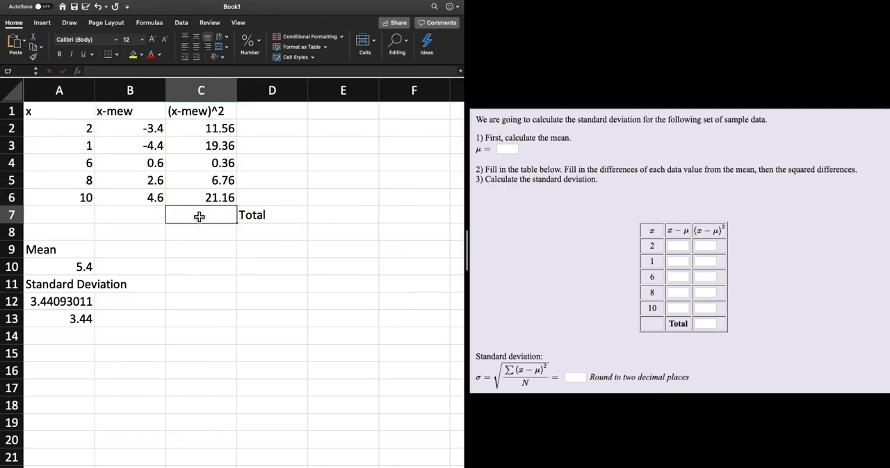
{"action": "type", "text": "="}
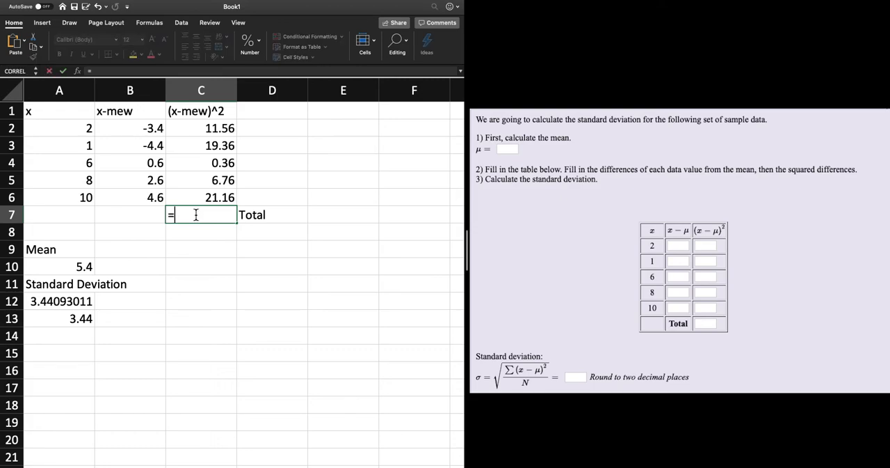
{"action": "type", "text": "su"}
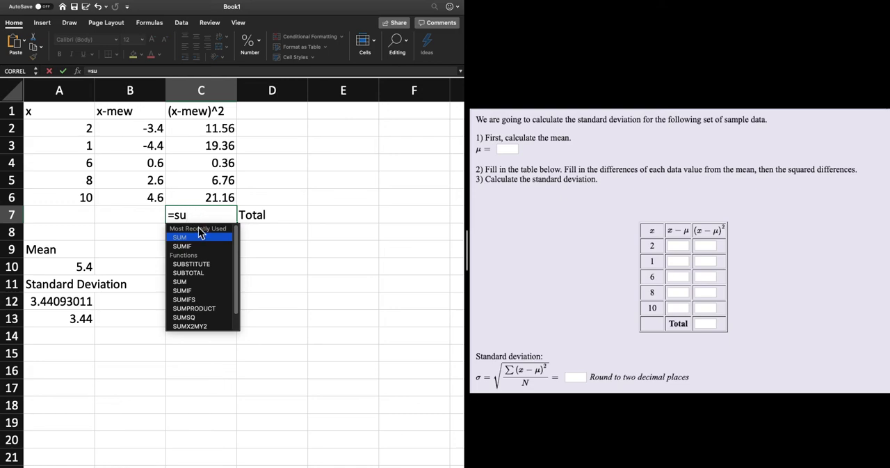
{"action": "double_click", "coordinate": [190, 282]}
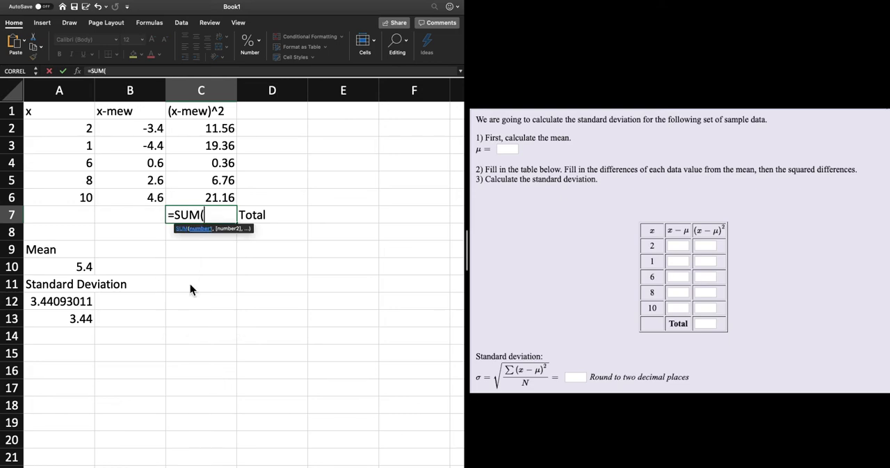
{"action": "left_click", "coordinate": [217, 124]}
{"action": "left_click_drag", "start_coordinate": [218, 145], "coordinate": [211, 204]}
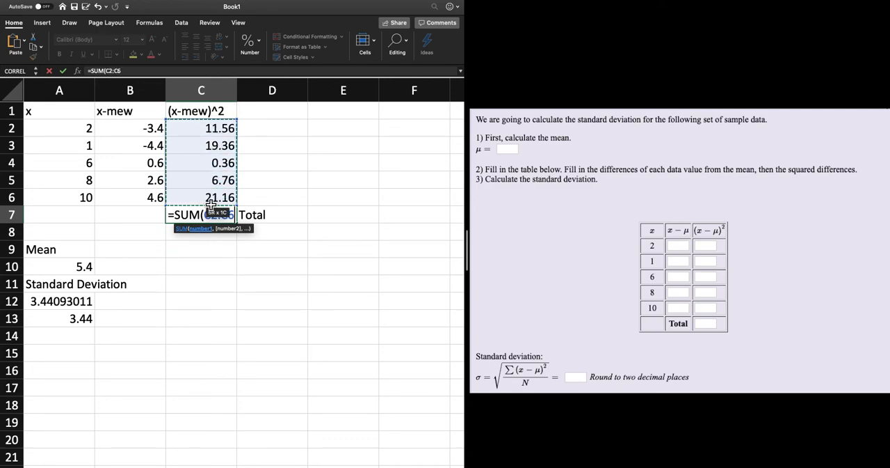
{"action": "key", "text": "Return"}
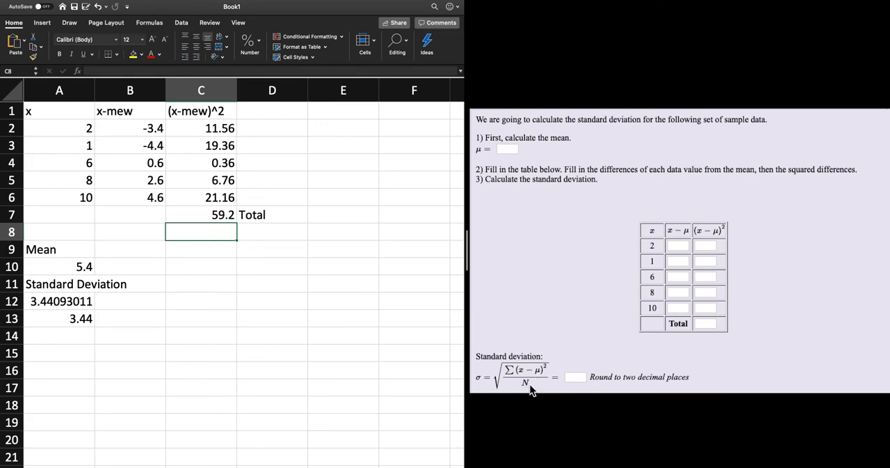
Enter the formula =C7/5 in cell C8 to divide the total of the squares by the number of values.
{"action": "type", "text": "="}
{"action": "left_click", "coordinate": [220, 218]}
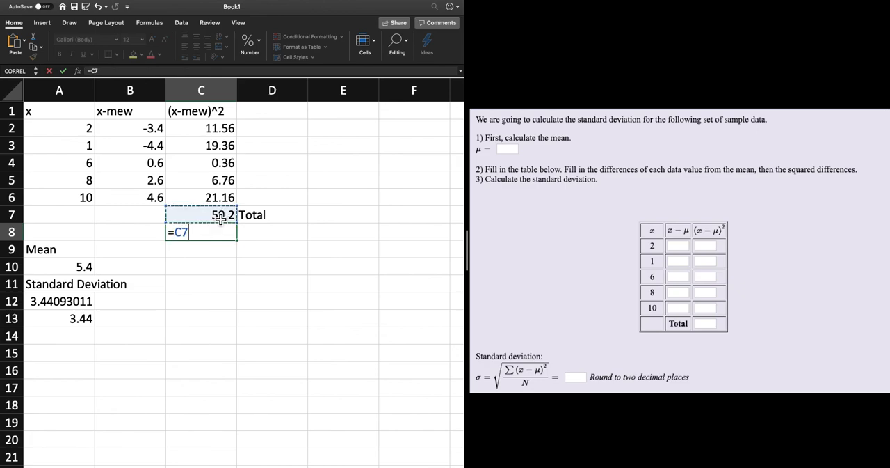
{"action": "type", "text": "/5"}
{"action": "key", "text": "Return"}
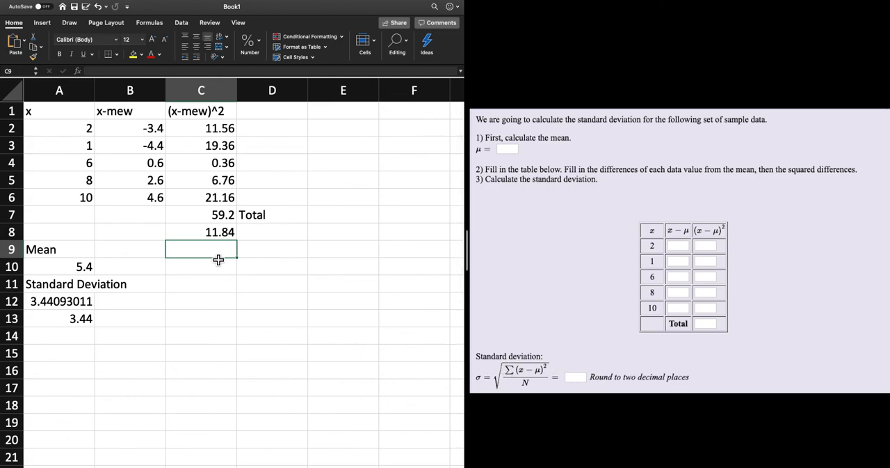
Calculate the square root of C8 in cell C9 with SQRT and compare it with the standard deviation in A12.
{"action": "type", "text": "="}
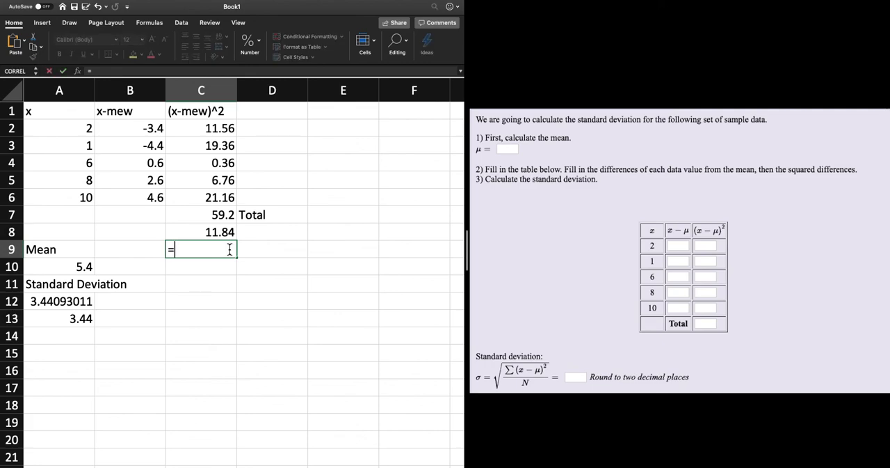
{"action": "type", "text": "sq"}
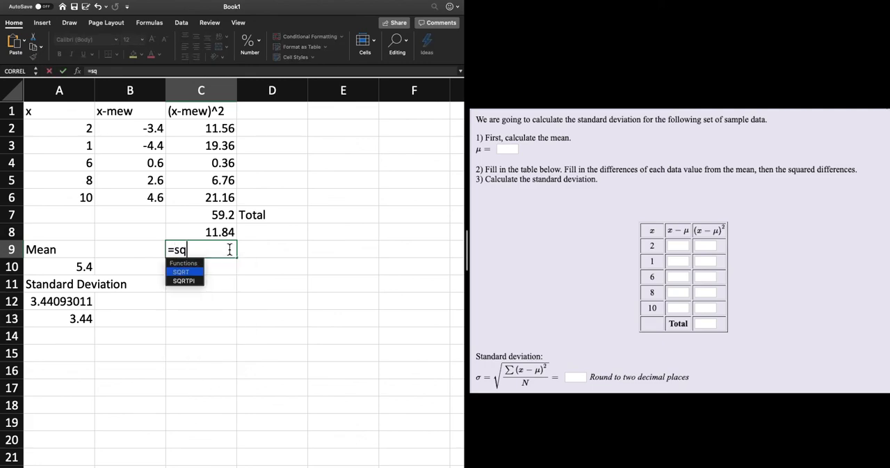
{"action": "double_click", "coordinate": [189, 275]}
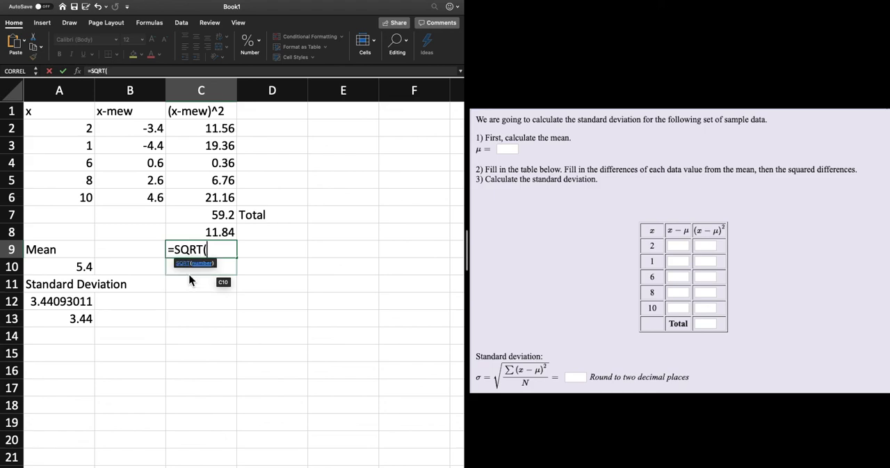
{"action": "left_click", "coordinate": [215, 237]}
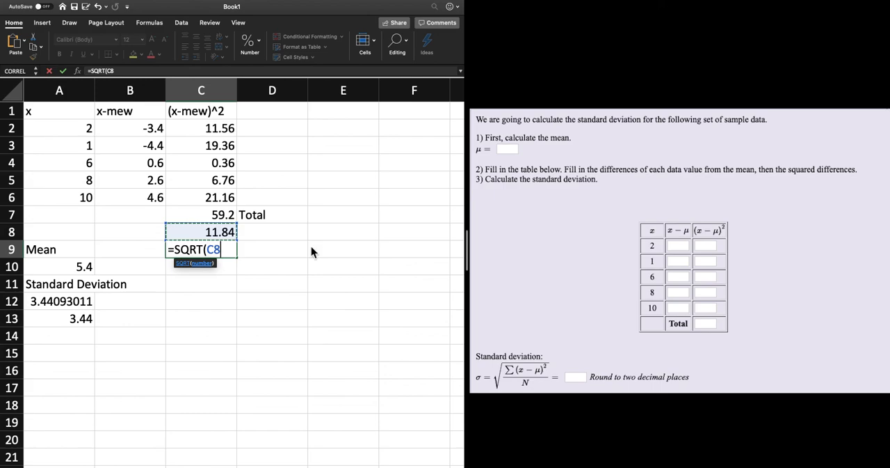
{"action": "key", "text": "Return"}
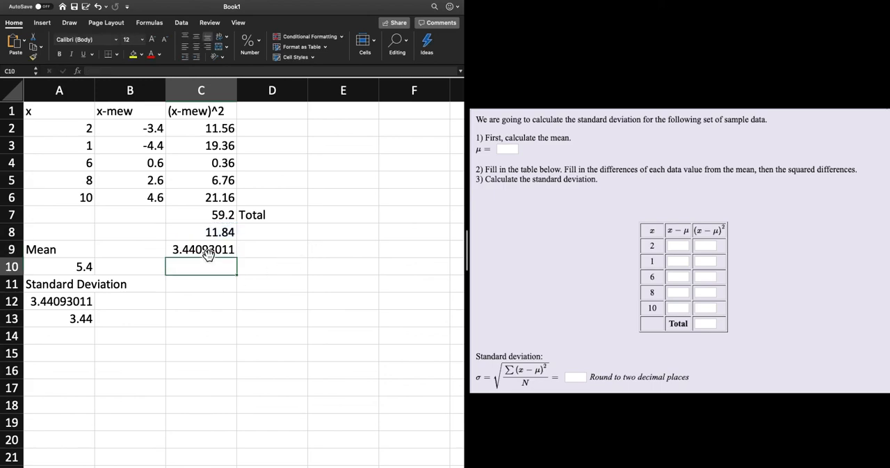
{"action": "left_click", "coordinate": [207, 255]}
{"action": "left_click", "coordinate": [44, 306]}
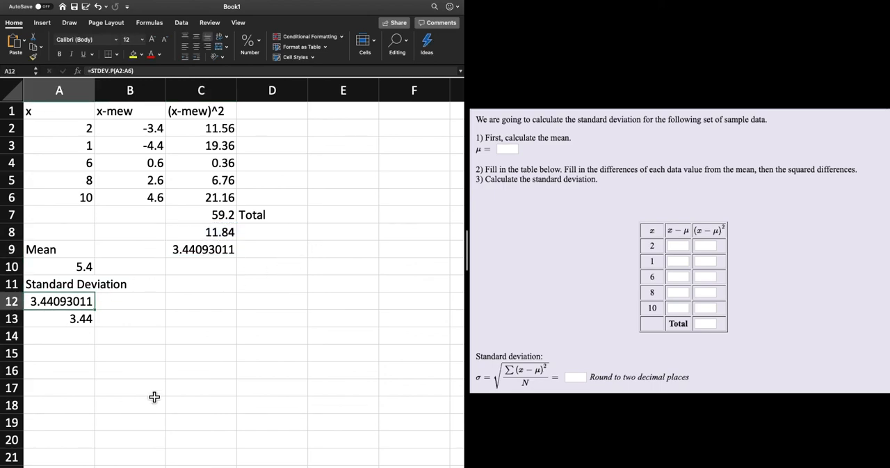